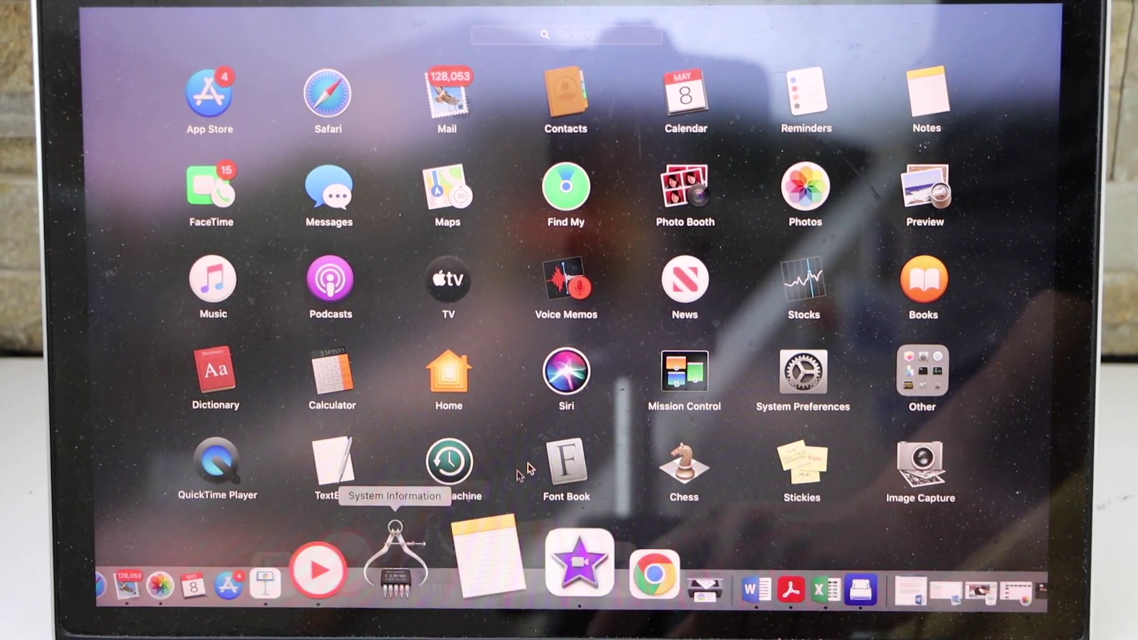
# Launch System Preferences from Launchpad and go to Printers & Scanners.
pyautogui.click(767, 390)
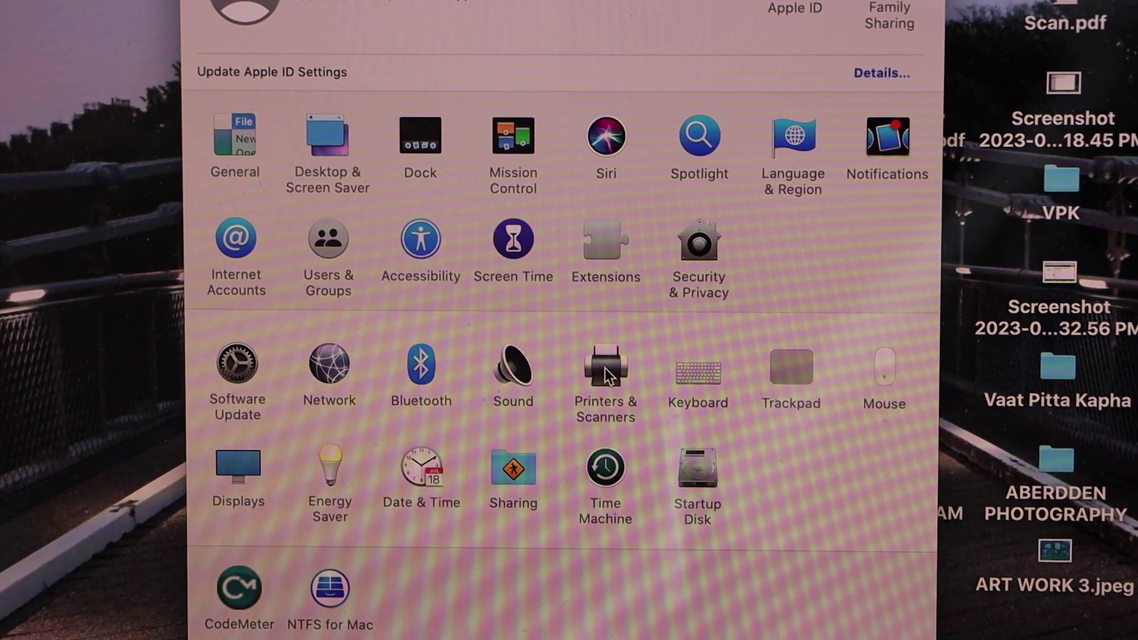
pyautogui.click(606, 372)
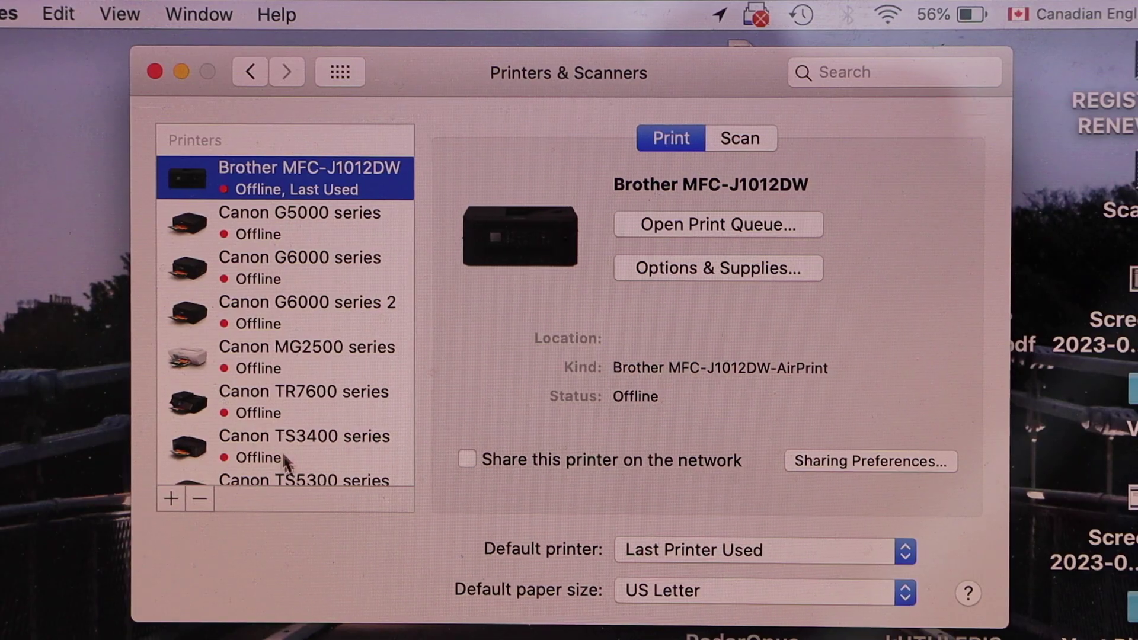
# Add the Canon TR4700 series FAX (USB Multifunction) printer and confirm the setup sheet.
pyautogui.click(169, 501)
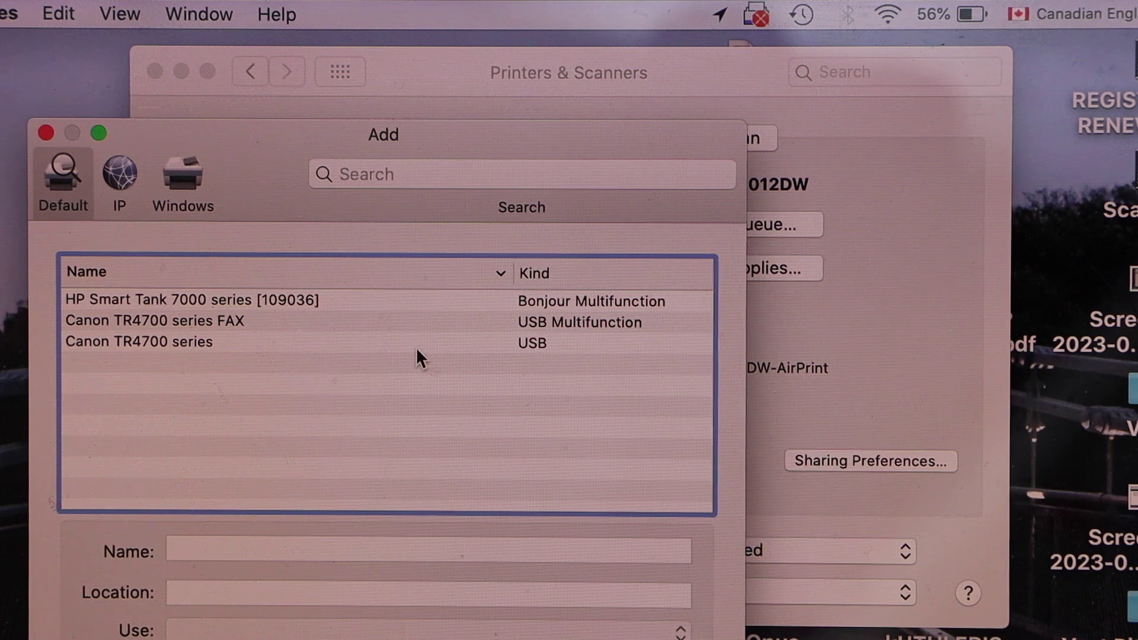
pyautogui.click(621, 320)
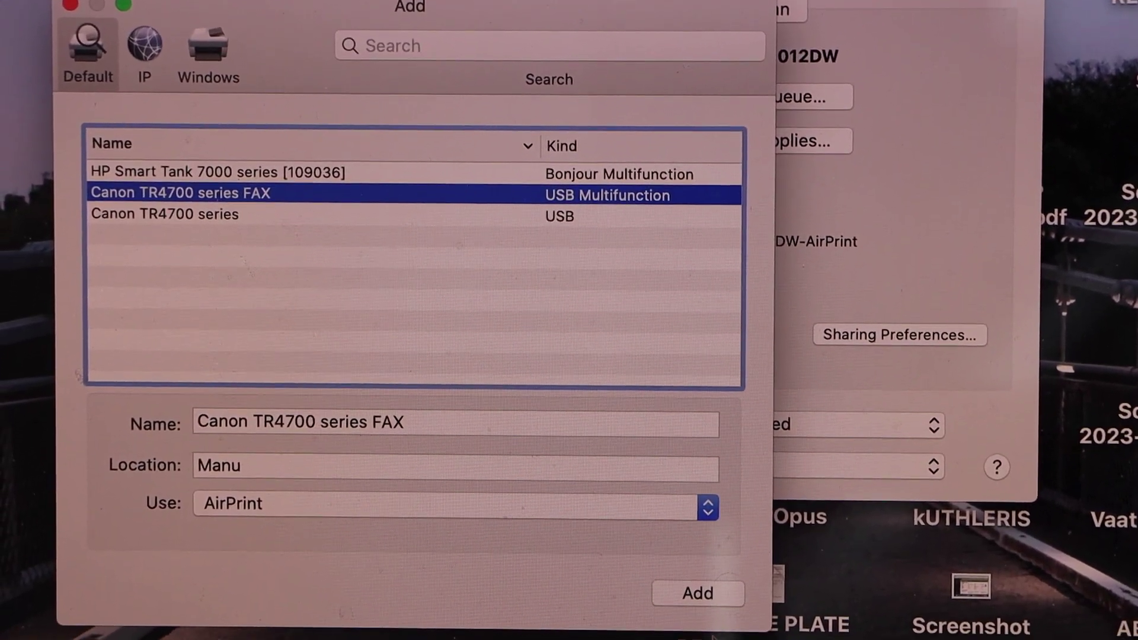
pyautogui.click(697, 594)
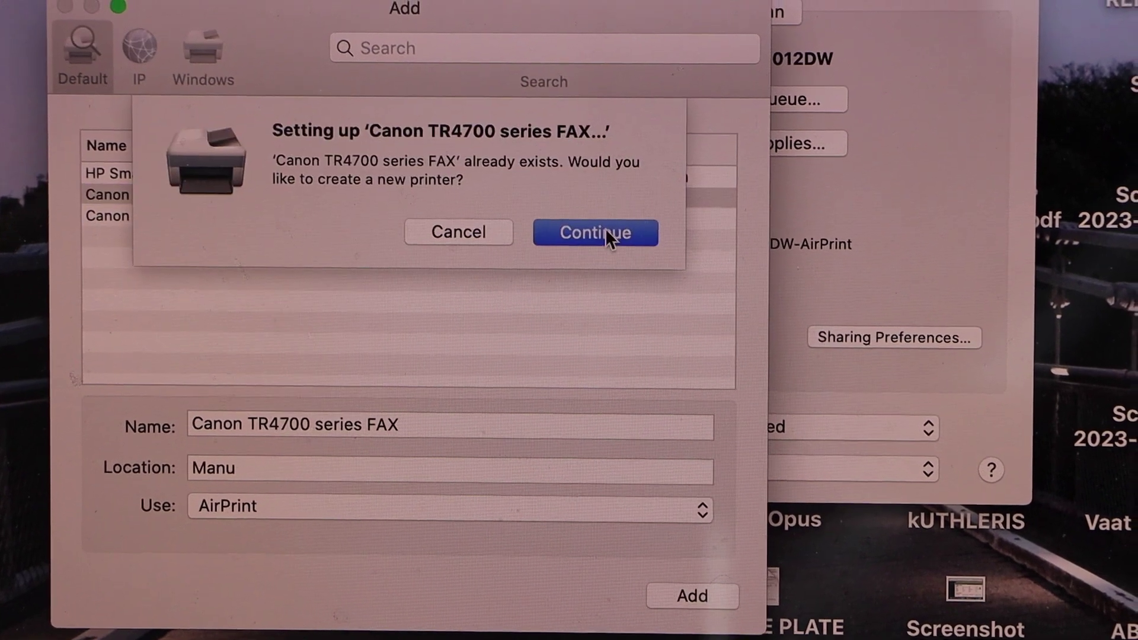
pyautogui.click(603, 238)
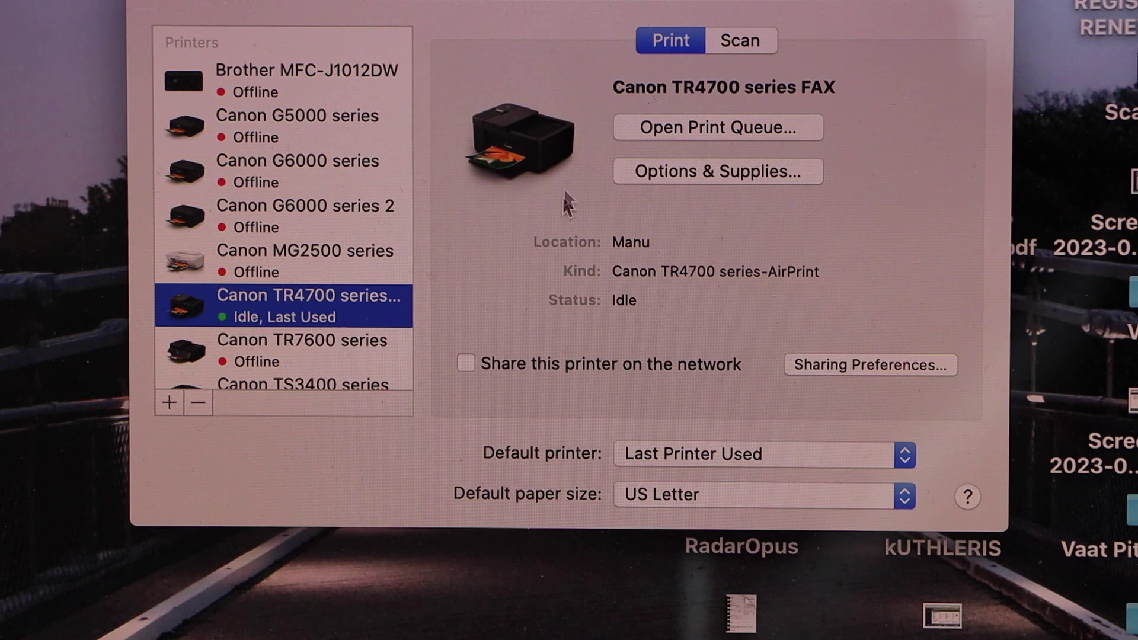
# From the Scan section, launch the Scanner window for the Canon TR4700 series FAX.
pyautogui.click(735, 43)
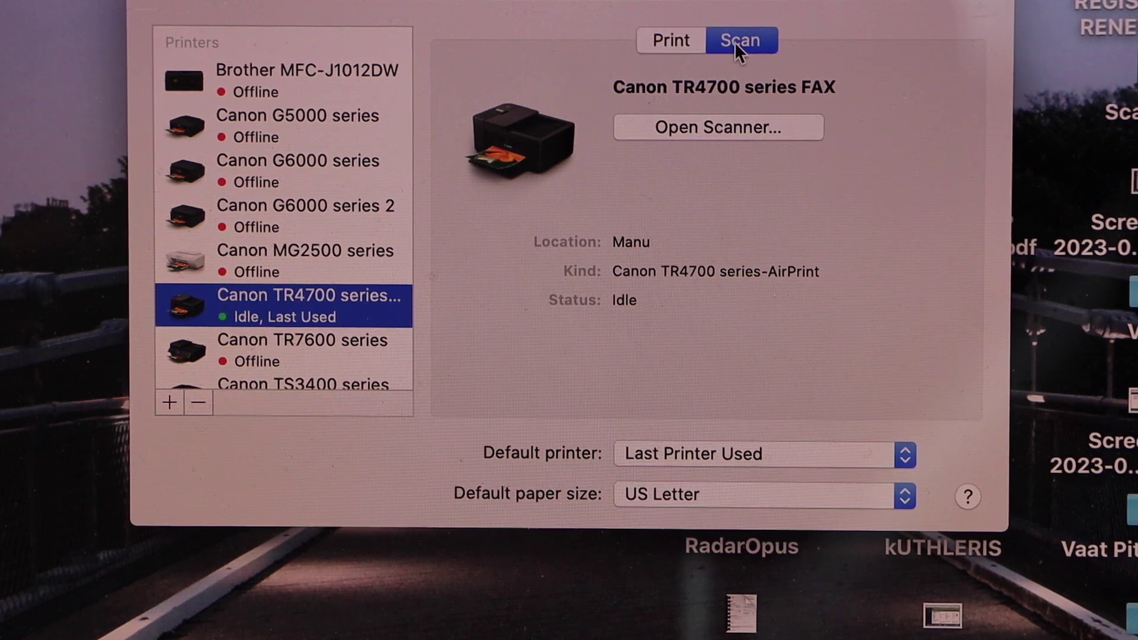
pyautogui.click(720, 129)
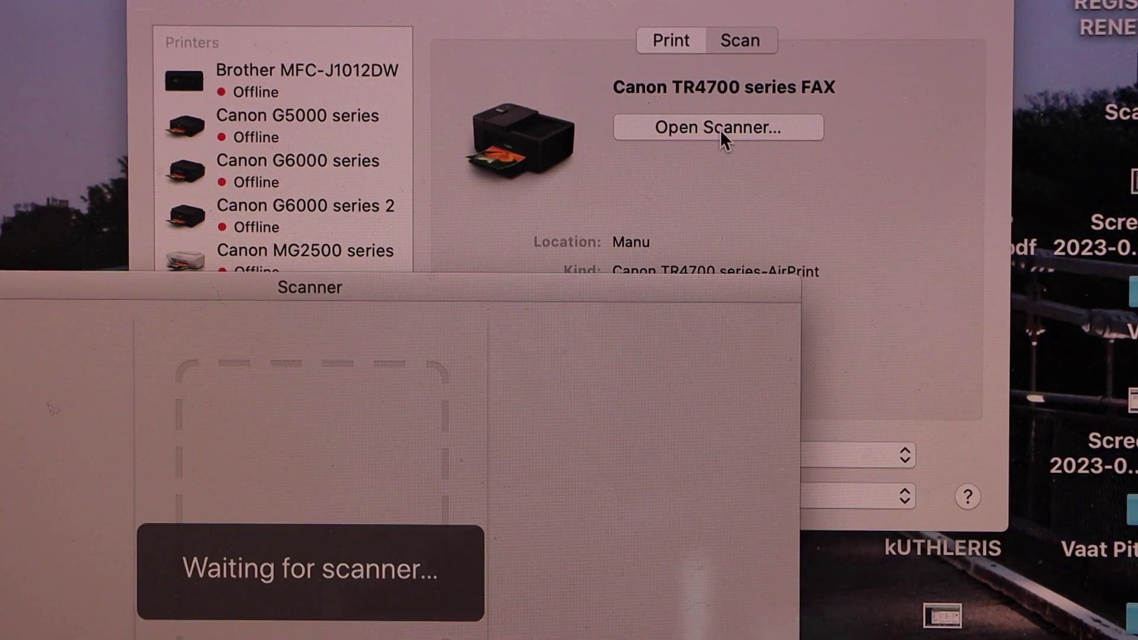